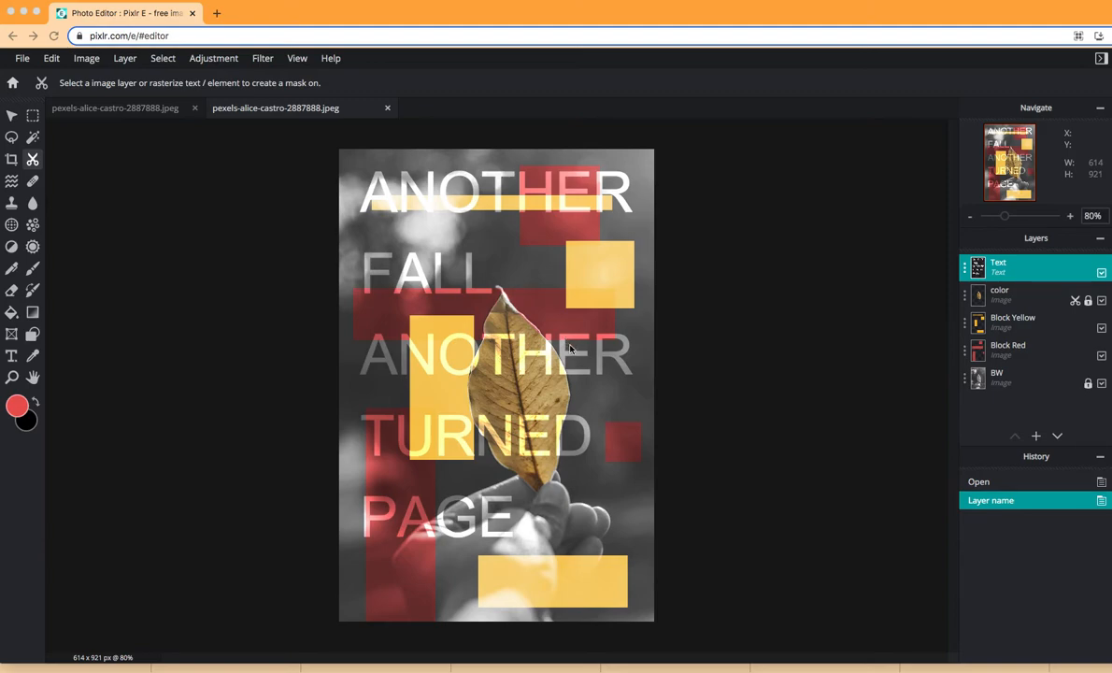
# Step: Open pexels-alice-castro-2887888.jpeg from the Downloads folder as a new document
pyautogui.click(115, 108)
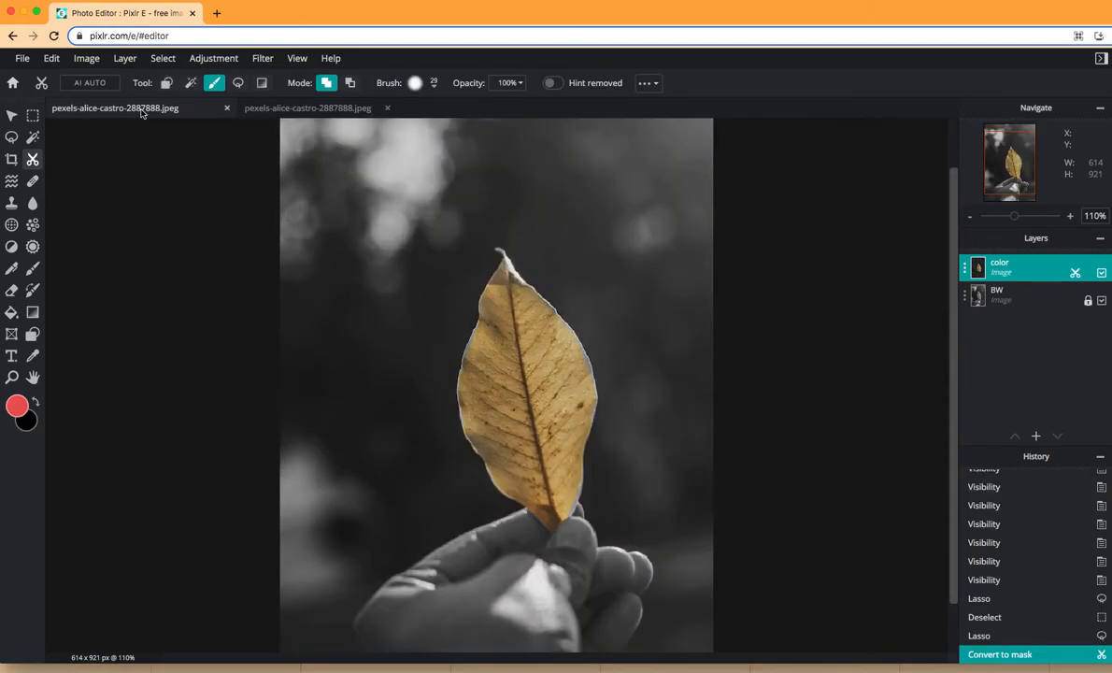
pyautogui.click(31, 67)
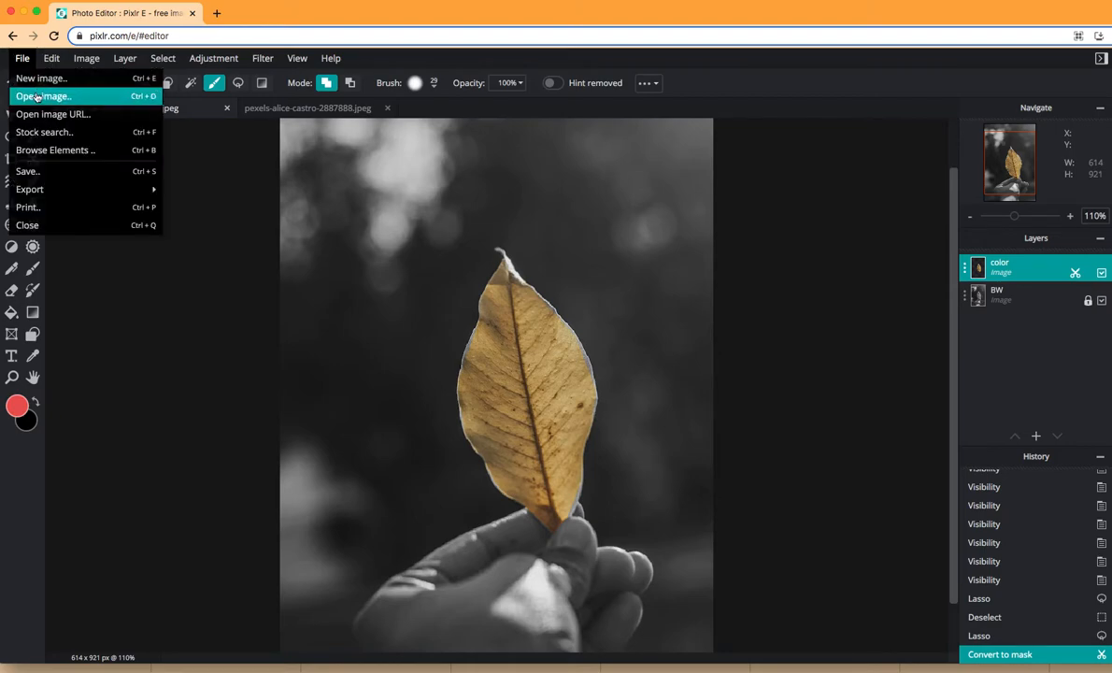
pyautogui.click(39, 96)
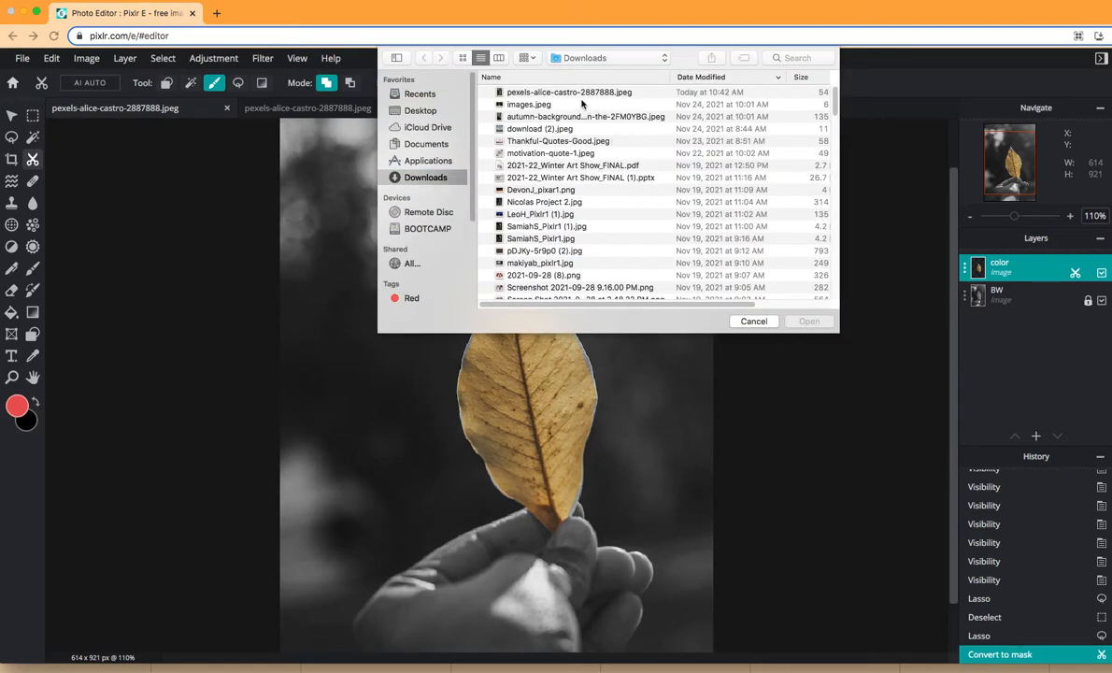
pyautogui.click(542, 92)
pyautogui.click(810, 322)
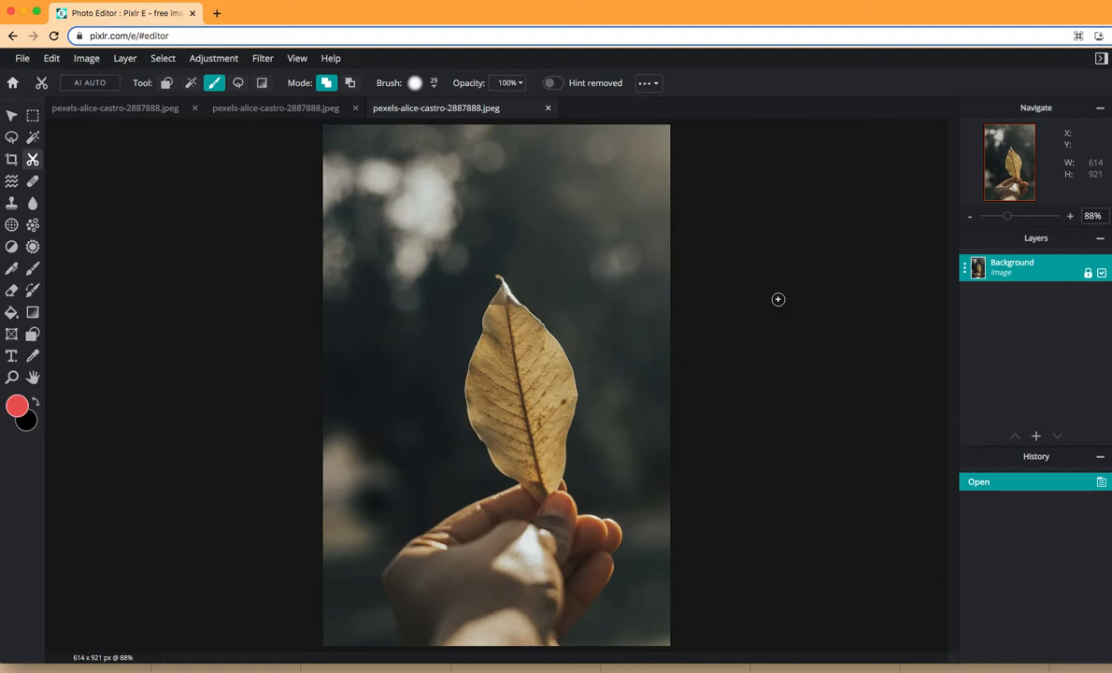
# Step: Duplicate the Background layer and rename the original locked layer BW
pyautogui.click(967, 272)
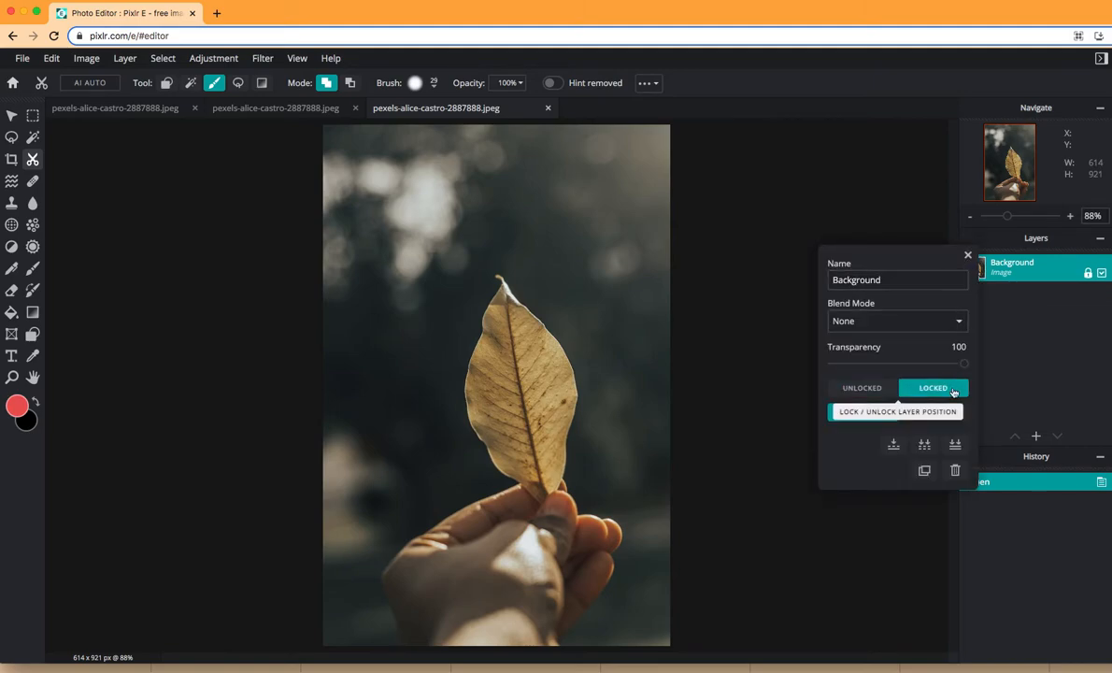
pyautogui.click(925, 472)
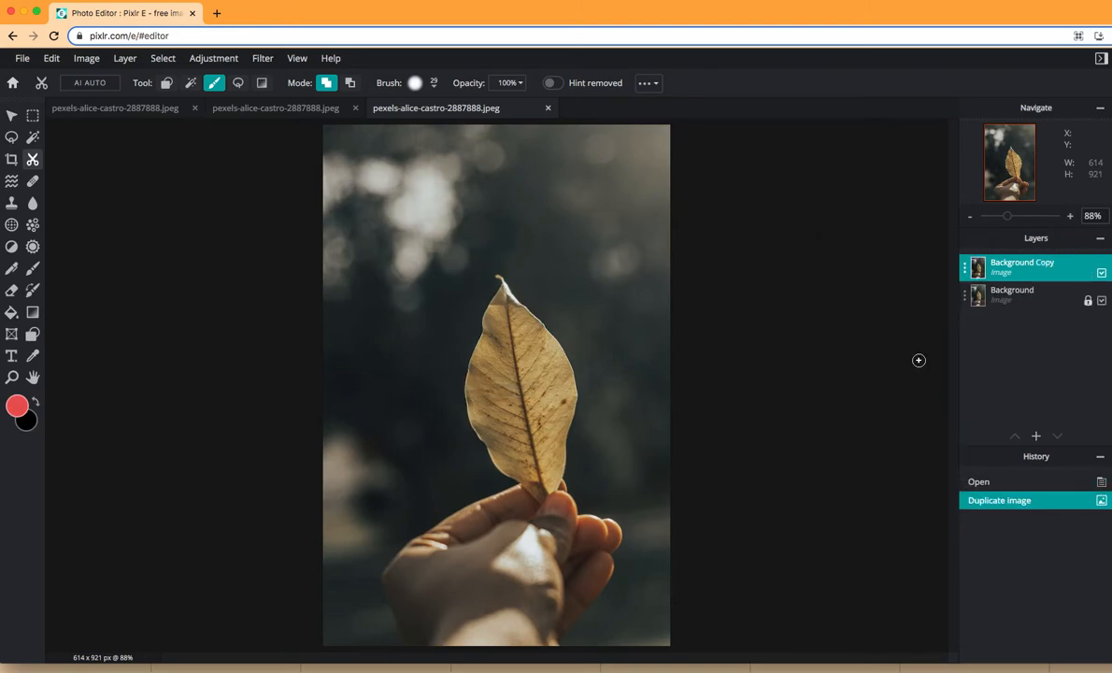
pyautogui.click(966, 299)
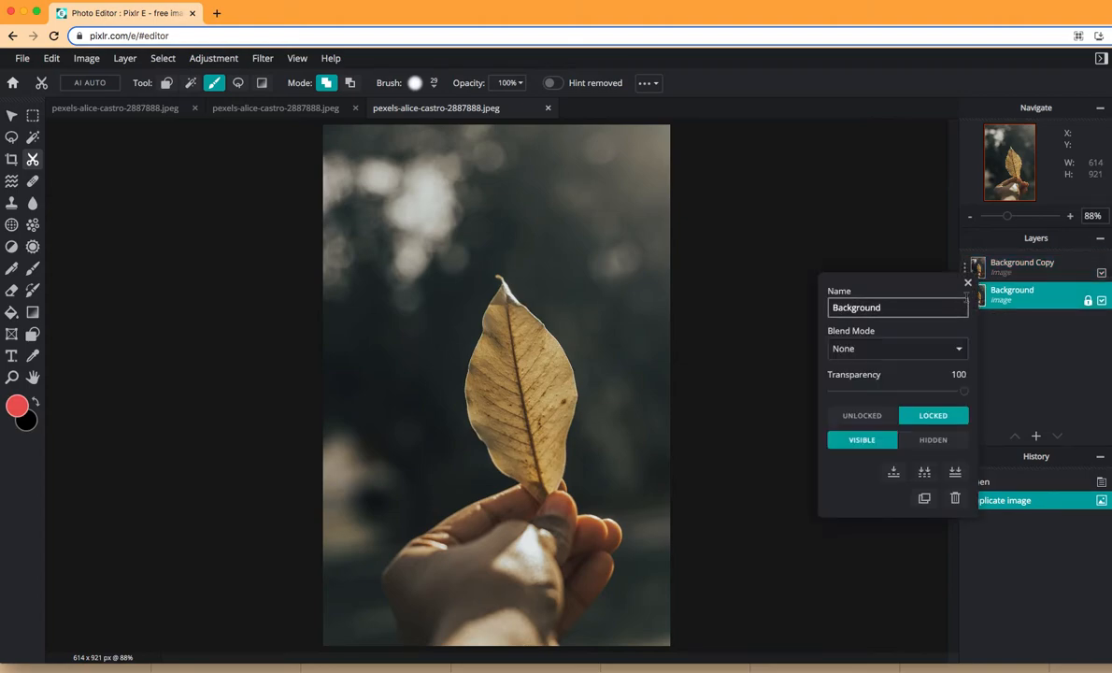
pyautogui.doubleClick(913, 305)
pyautogui.write('BW')
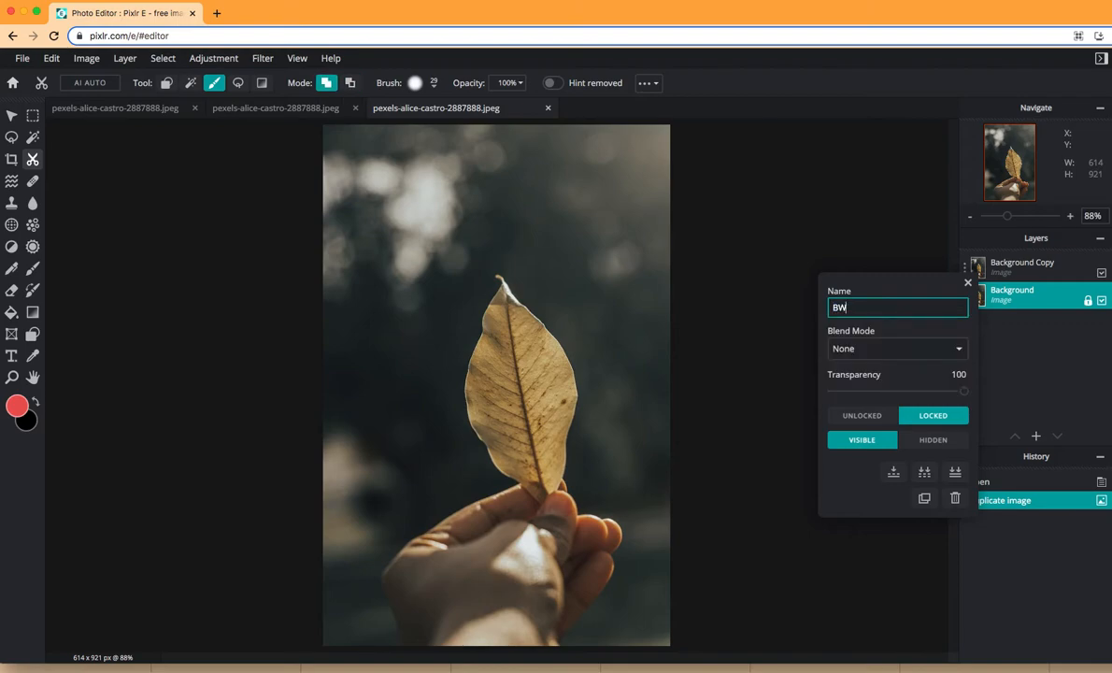
pyautogui.press('Return')
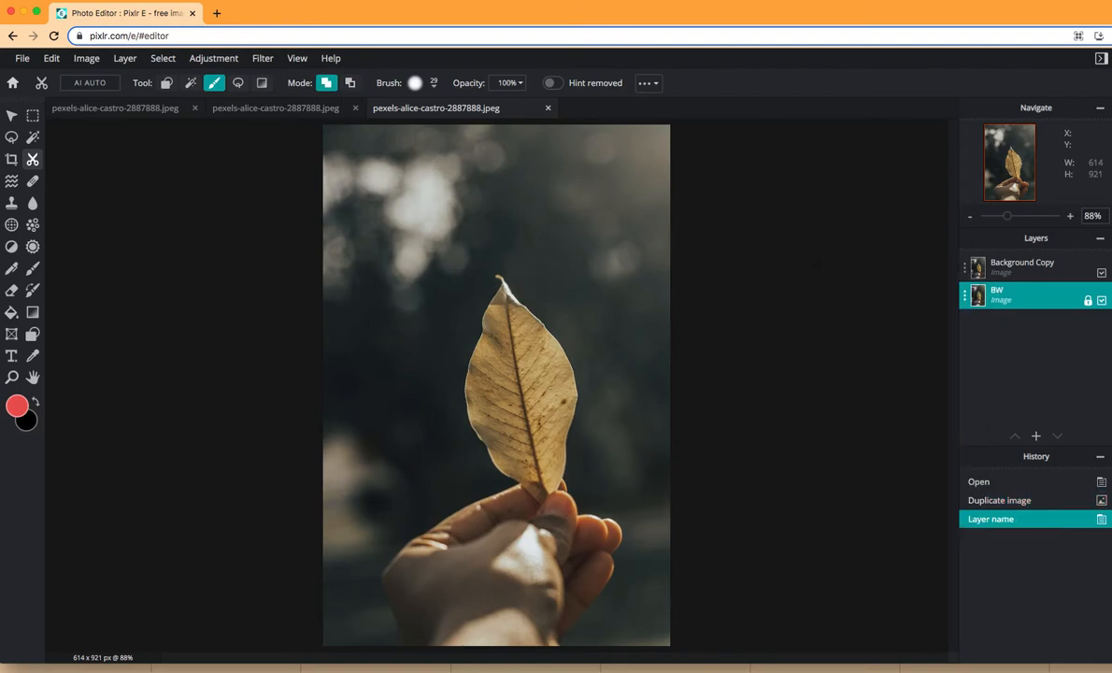
# Step: Rename the Background Copy layer color
pyautogui.doubleClick(966, 270)
pyautogui.click(940, 281)
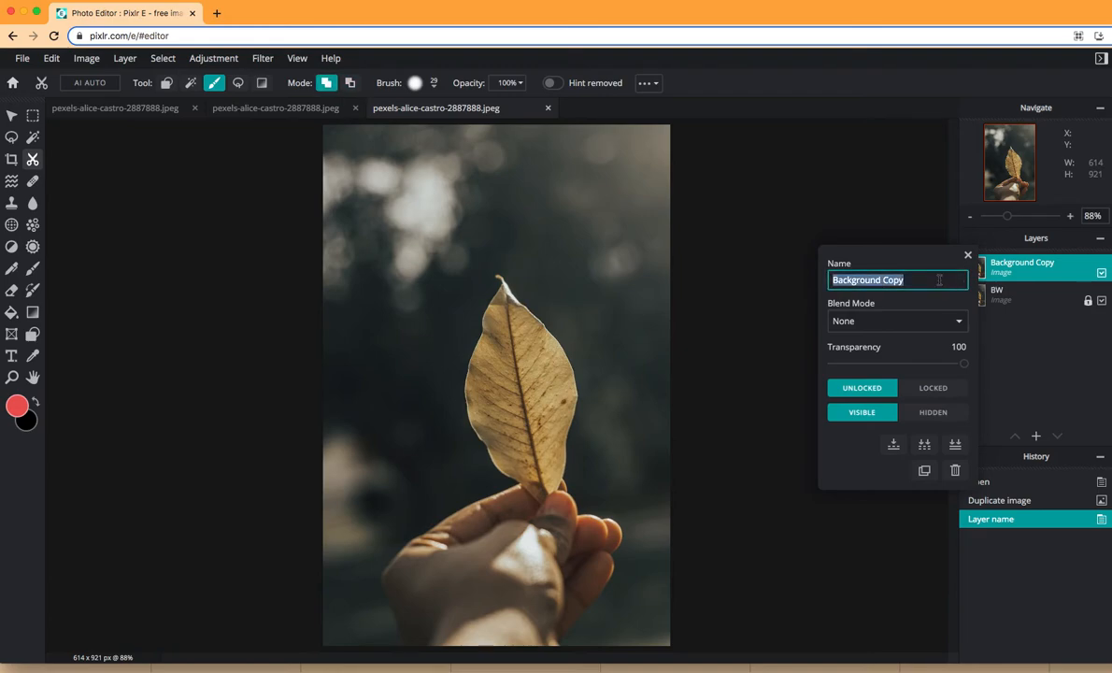
pyautogui.write('color')
pyautogui.press('Return')
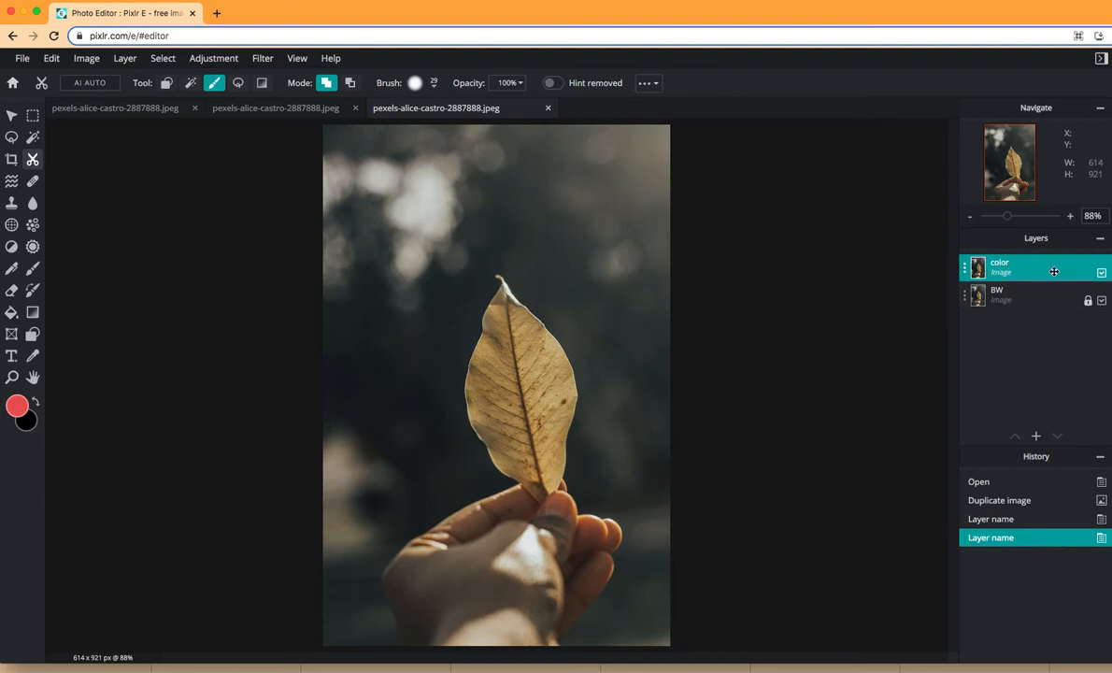
# Step: Hide the color layer and apply a Hue & saturation adjustment to the BW layer with saturation at -100
pyautogui.click(1101, 274)
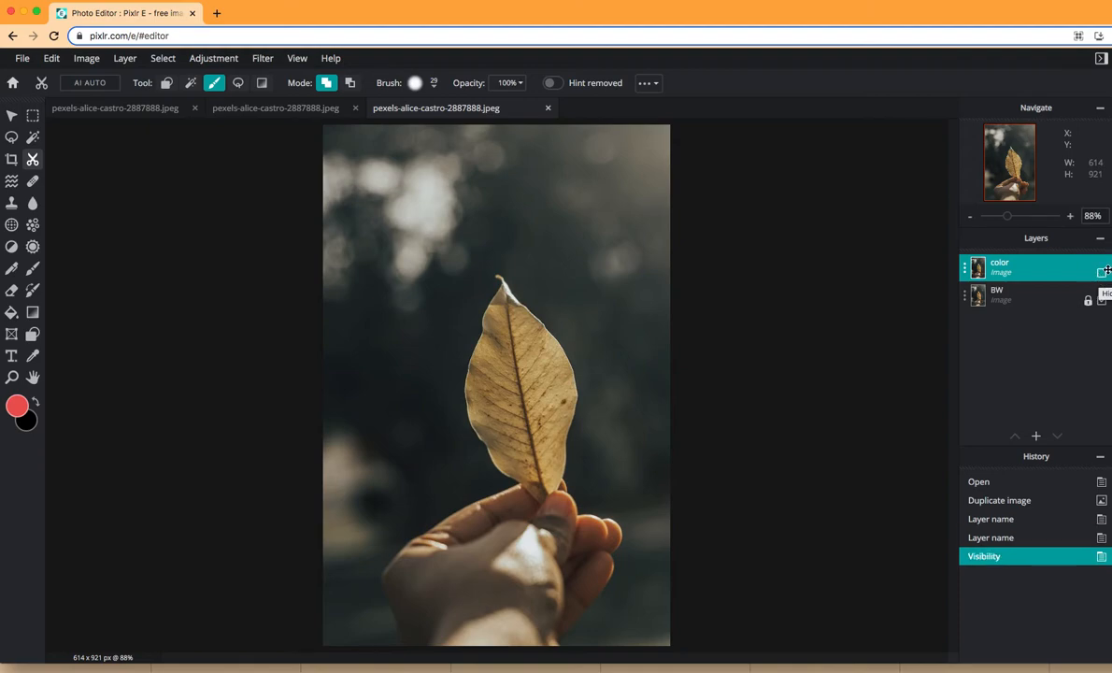
pyautogui.click(1039, 300)
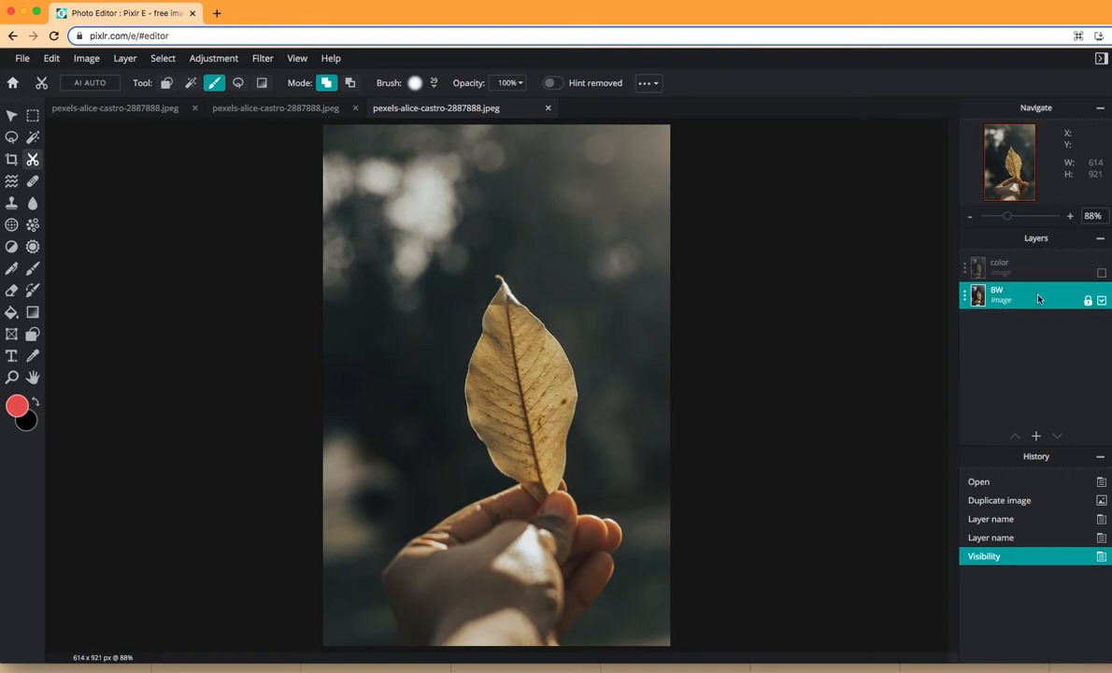
pyautogui.click(213, 60)
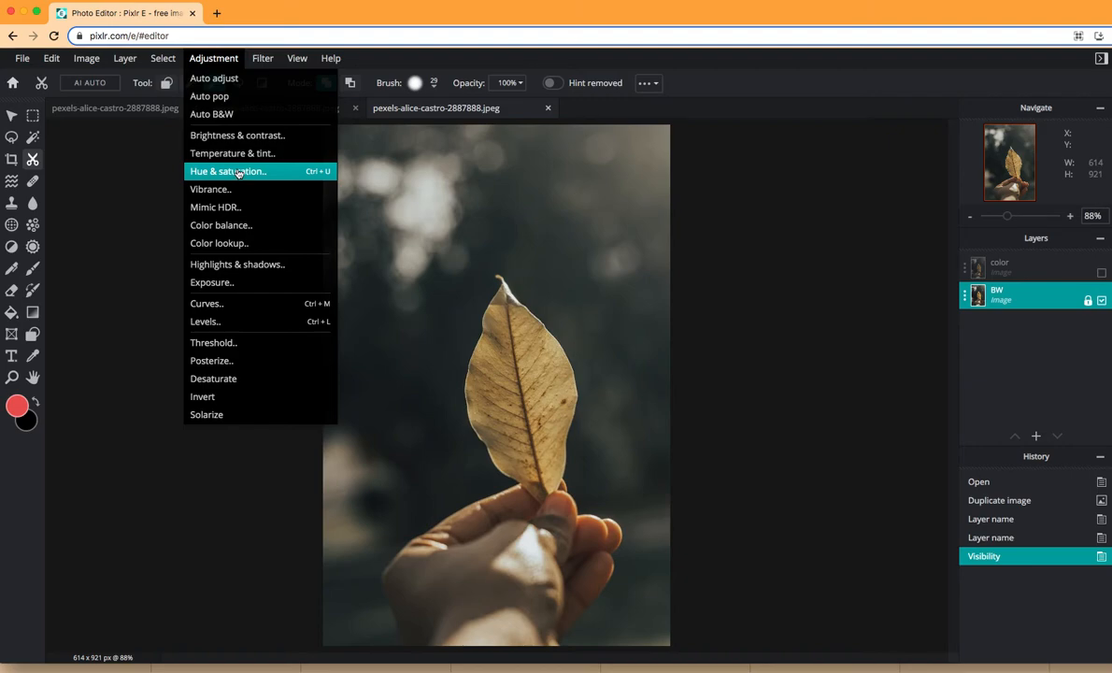
pyautogui.click(238, 173)
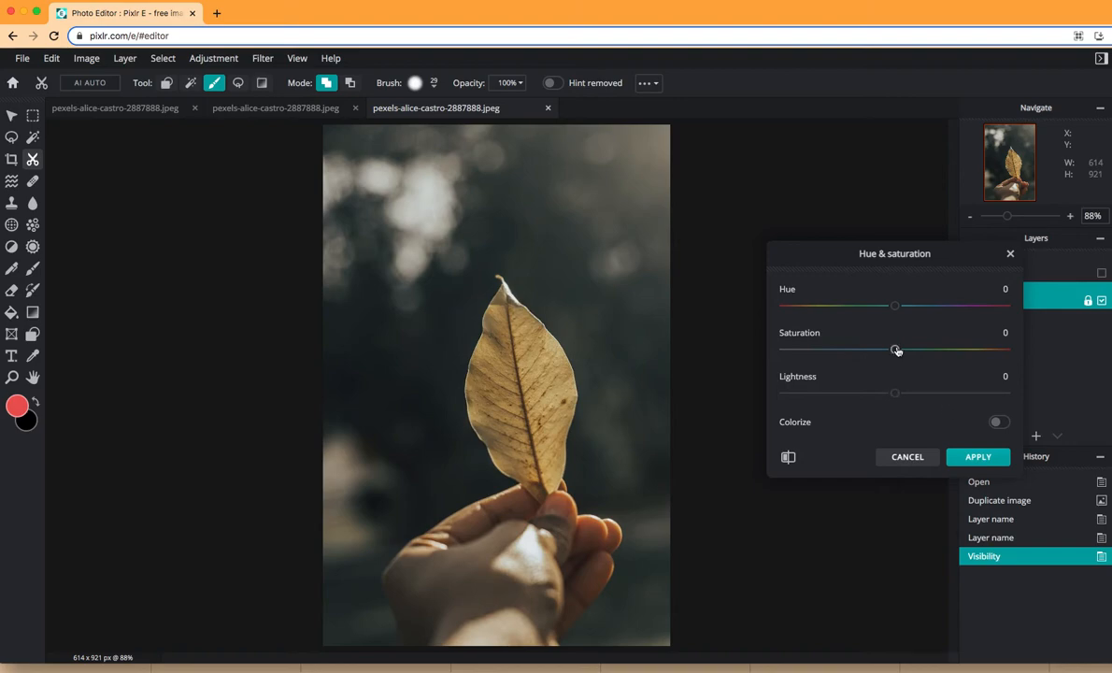
pyautogui.moveTo(896, 350); pyautogui.dragTo(756, 348)
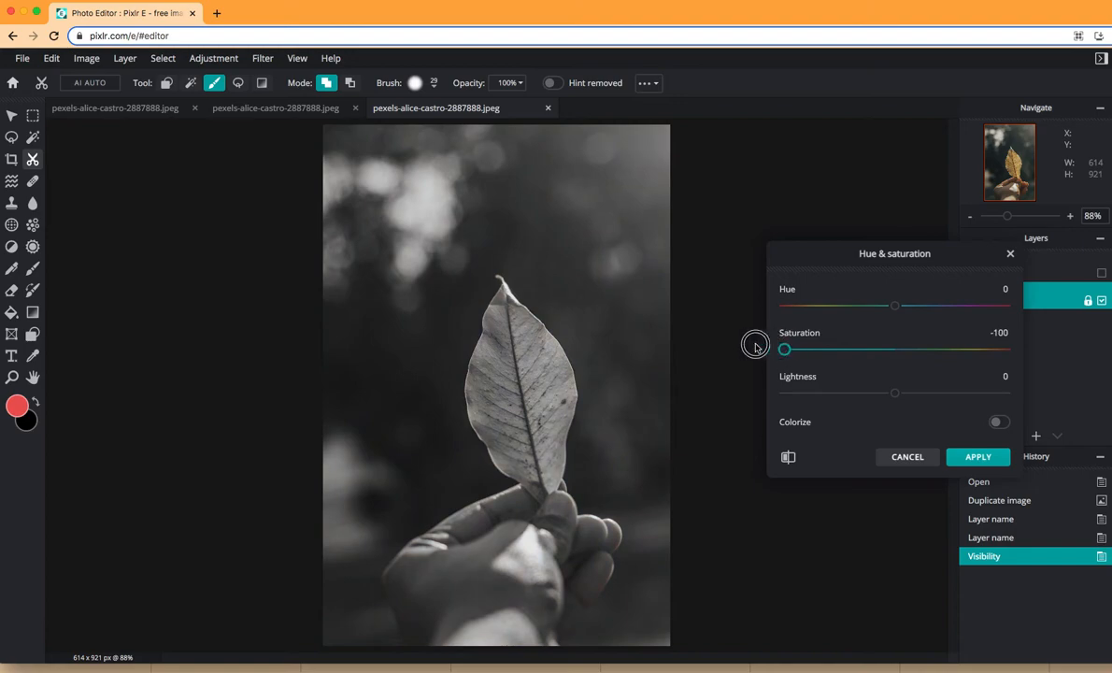
pyautogui.click(981, 457)
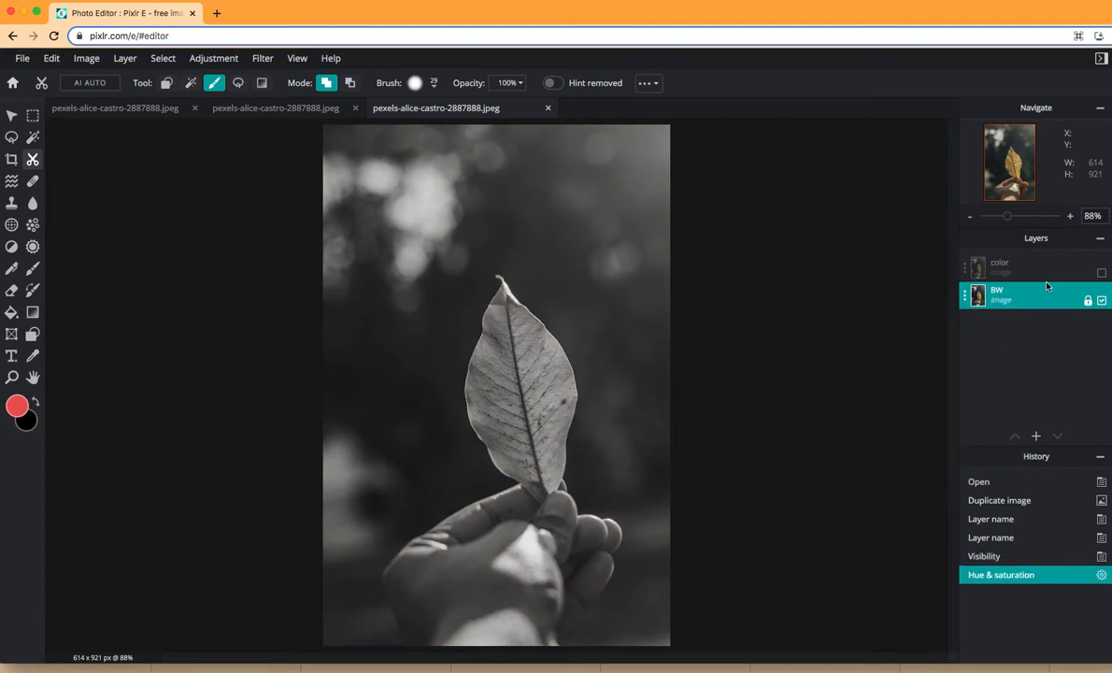
# Step: Toggle the color layer's visibility to compare it with the BW layer, leaving it shown
pyautogui.click(1101, 274)
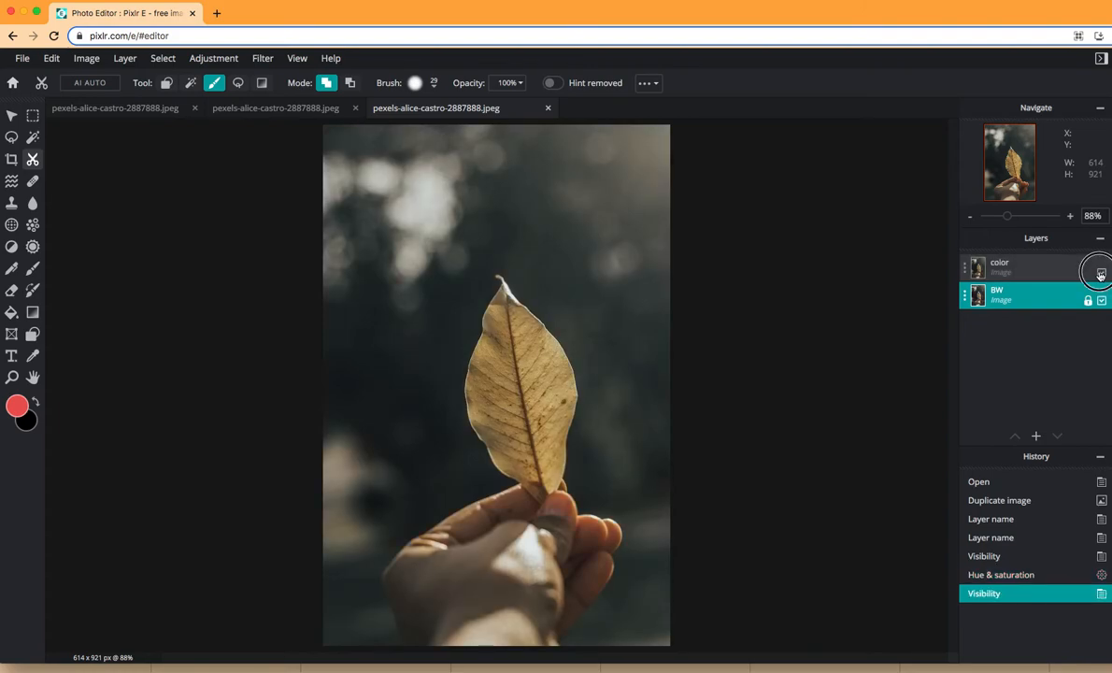
pyautogui.click(1101, 274)
pyautogui.click(1101, 274)
pyautogui.click(1102, 274)
pyautogui.click(1101, 274)
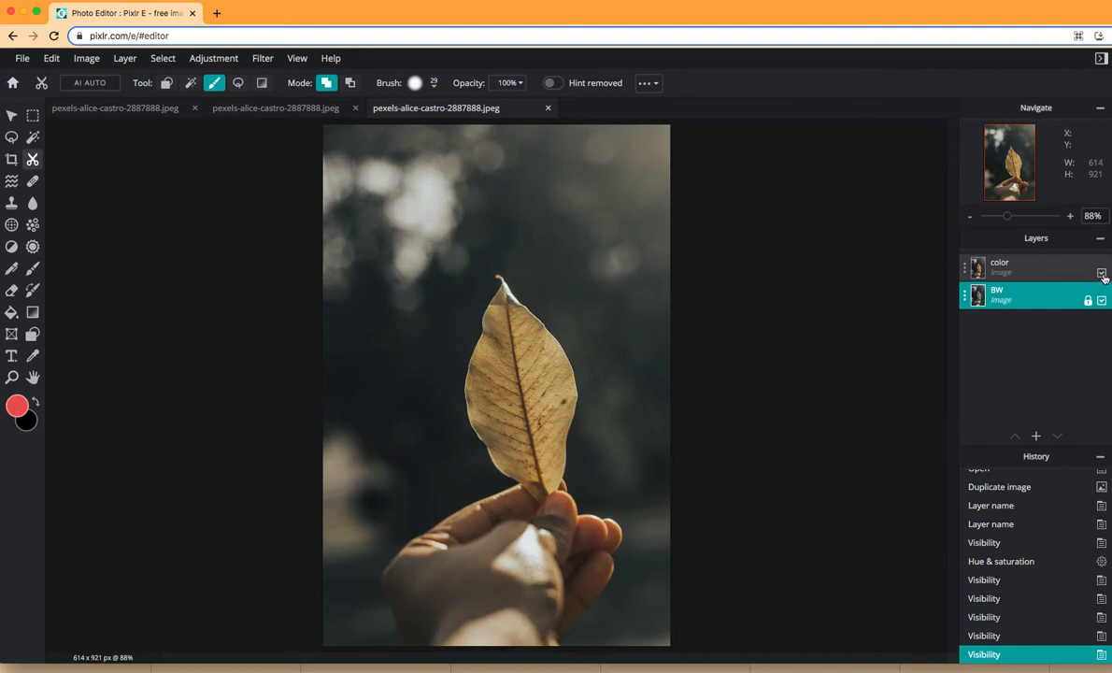
# Step: Outline the leaf on the color layer with the polygonal lasso and convert the selection to a mask
pyautogui.click(1045, 270)
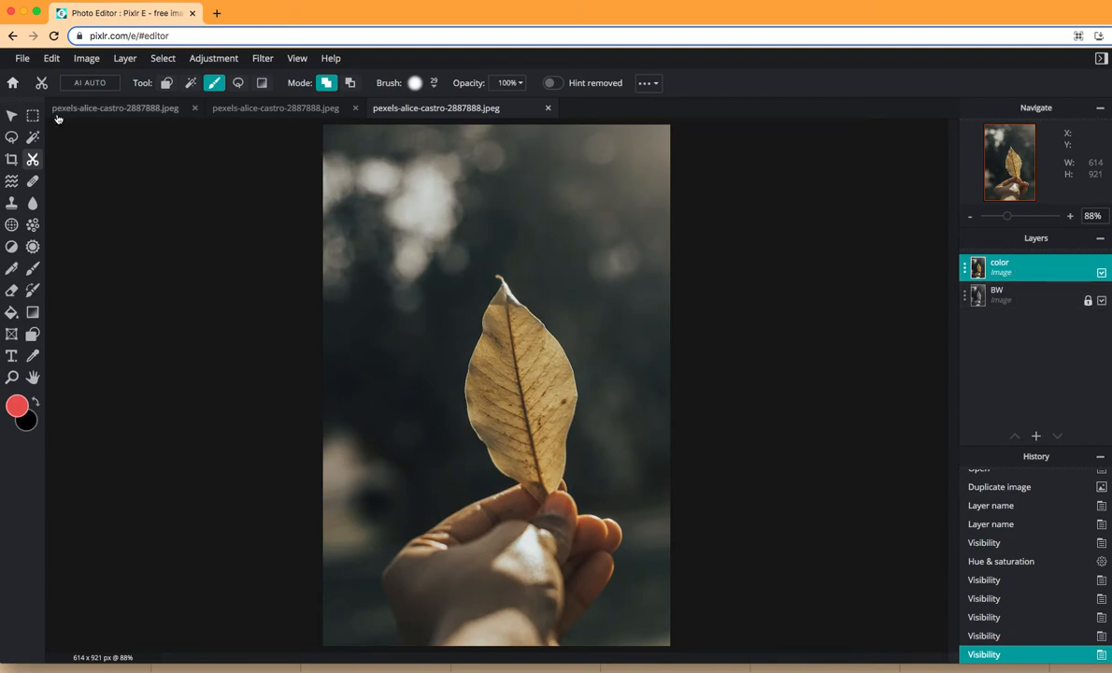
pyautogui.click(11, 138)
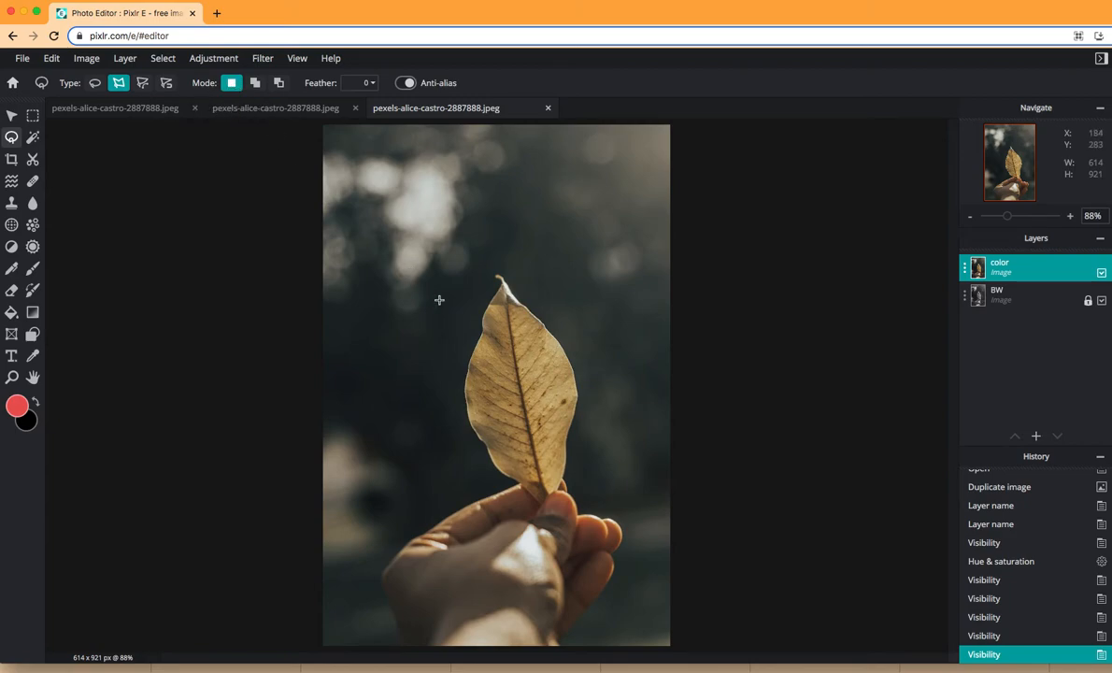
pyautogui.click(534, 504)
pyautogui.click(530, 499)
pyautogui.click(498, 468)
pyautogui.click(480, 434)
pyautogui.click(468, 419)
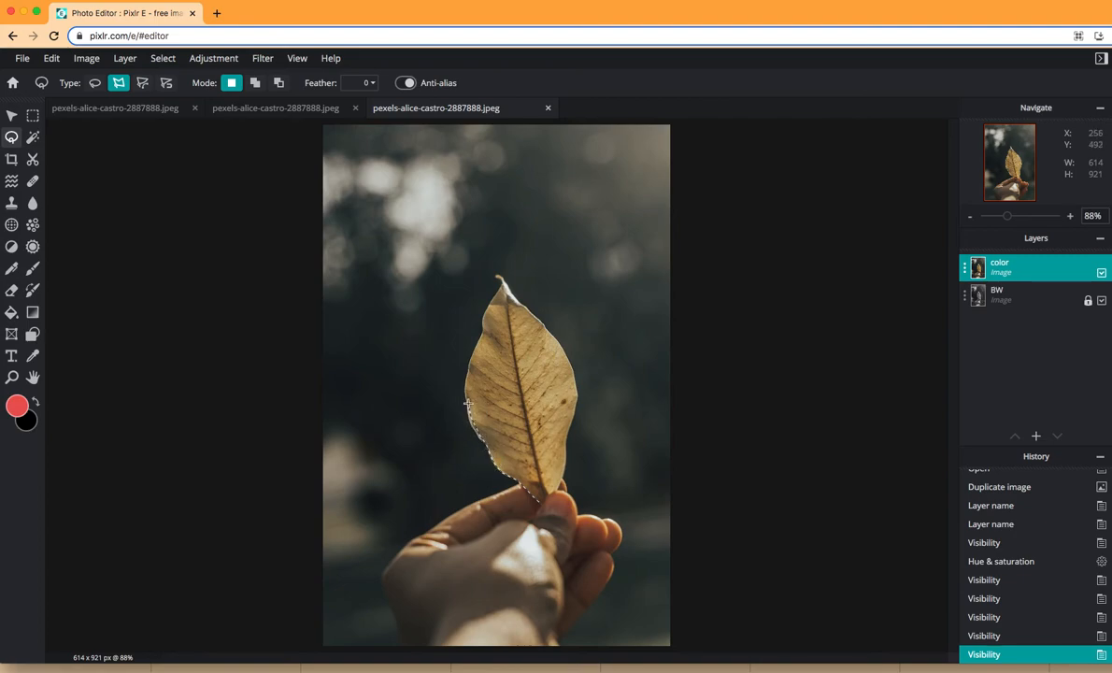
pyautogui.click(473, 348)
pyautogui.click(483, 320)
pyautogui.click(489, 308)
pyautogui.click(501, 279)
pyautogui.click(521, 307)
pyautogui.click(551, 336)
pyautogui.click(567, 366)
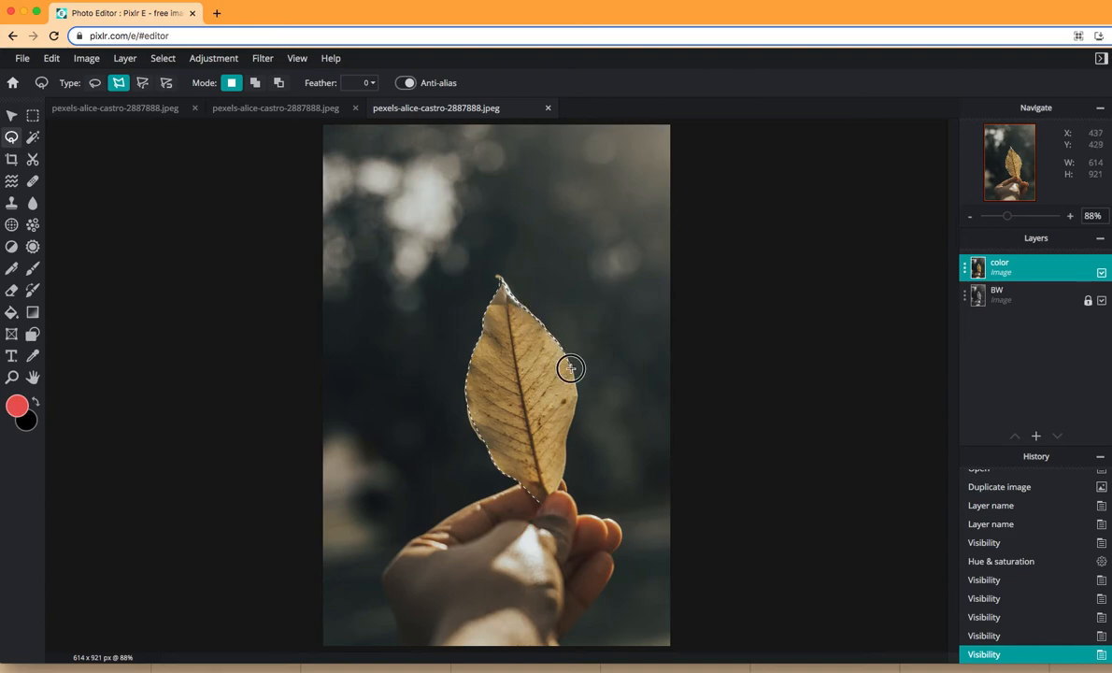
pyautogui.click(576, 394)
pyautogui.click(571, 419)
pyautogui.click(564, 466)
pyautogui.click(541, 503)
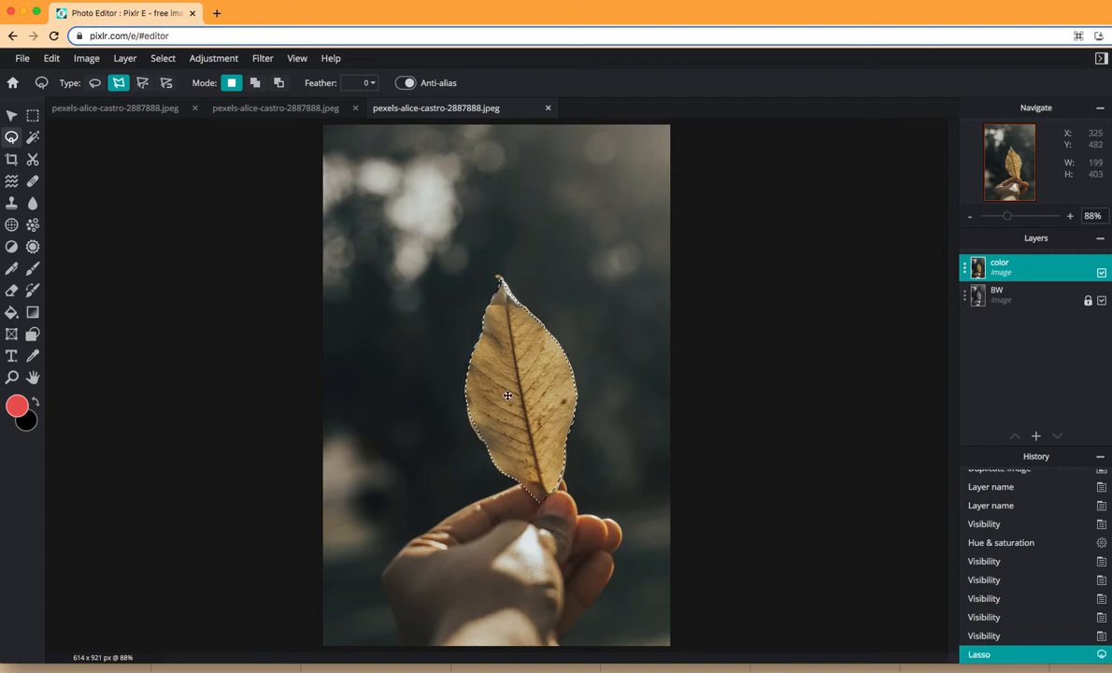
pyautogui.click(166, 60)
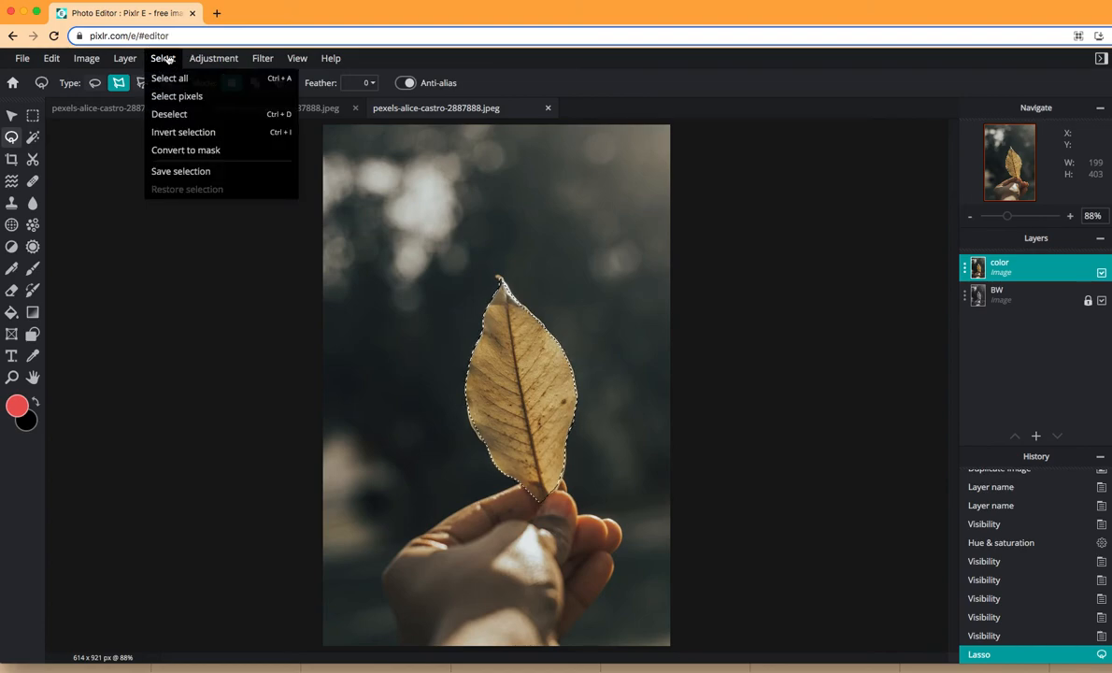
pyautogui.click(185, 154)
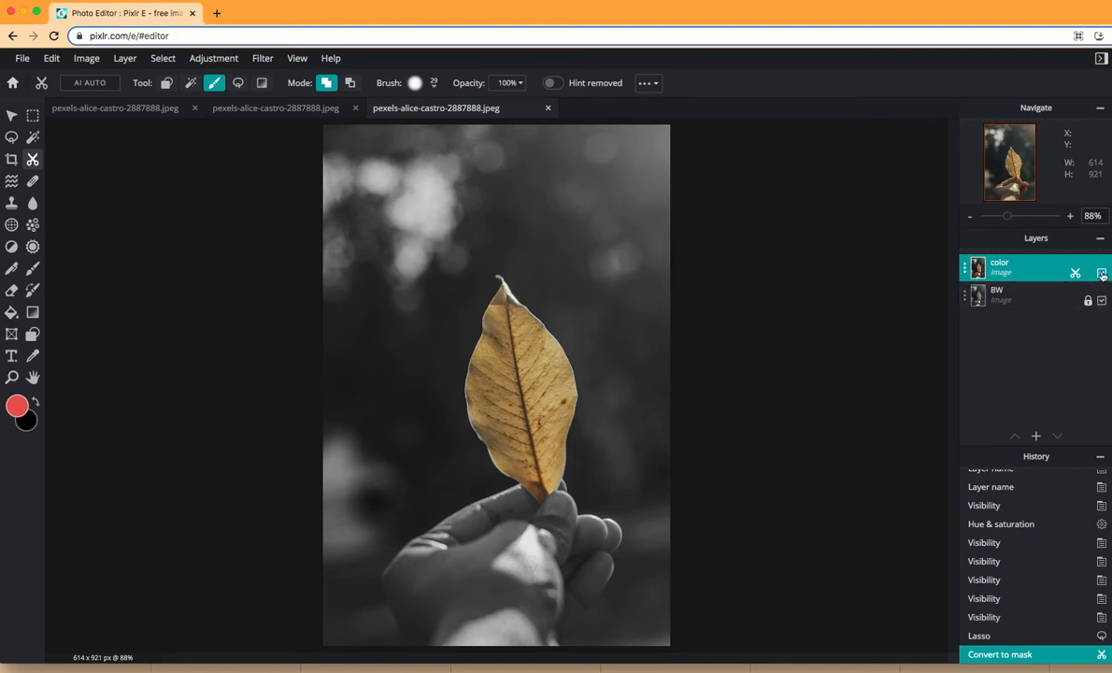
# Step: Inspect the masked leaf by hiding and showing the BW layer and the color layer in turn
pyautogui.click(1100, 300)
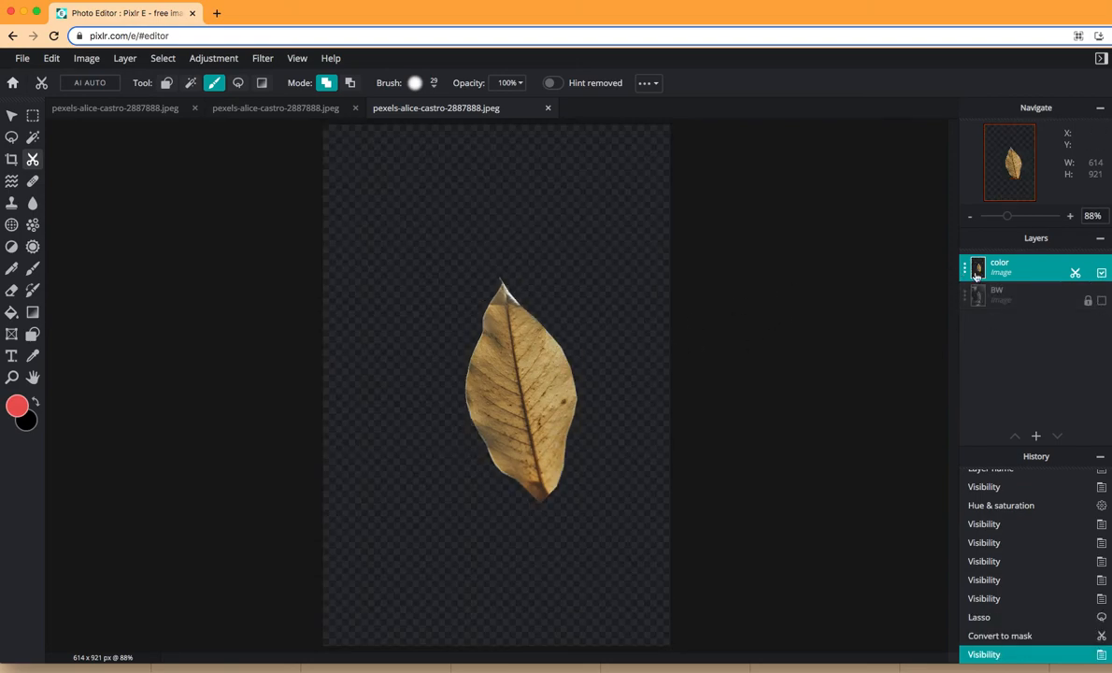
pyautogui.click(1103, 301)
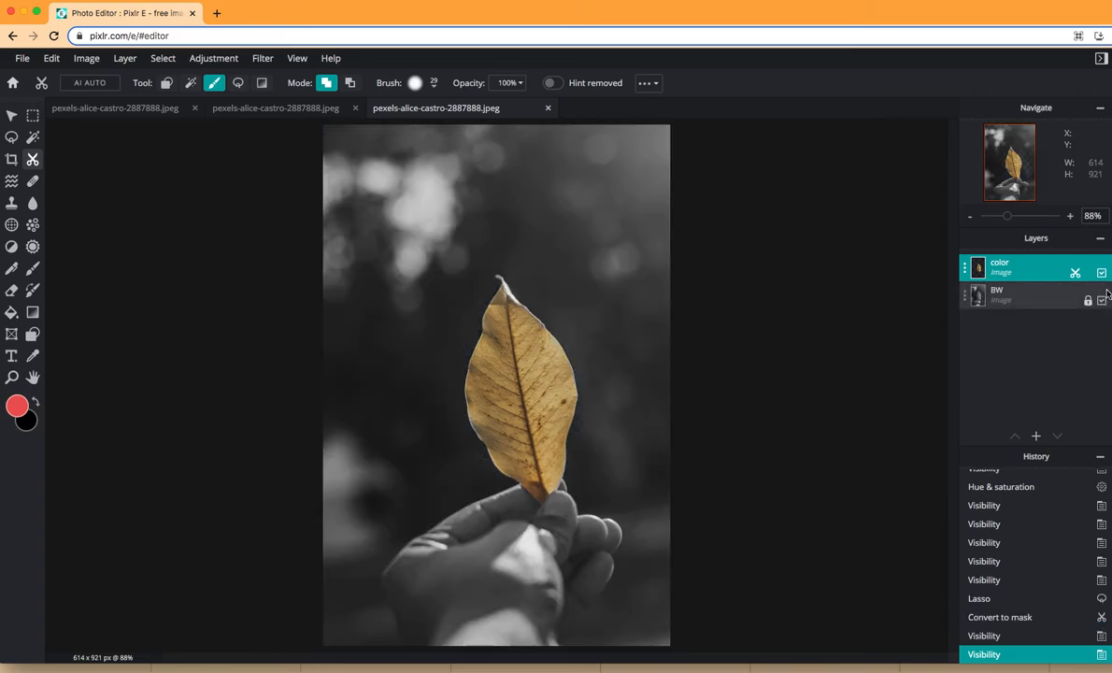
pyautogui.click(1102, 272)
pyautogui.click(1051, 294)
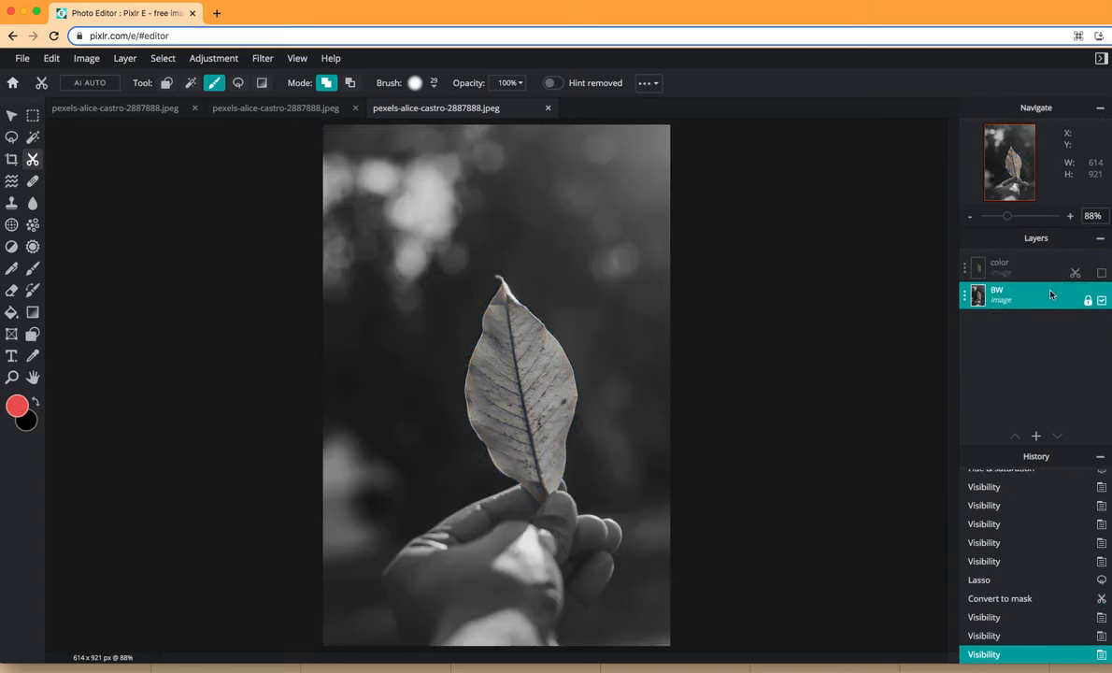
pyautogui.click(1102, 273)
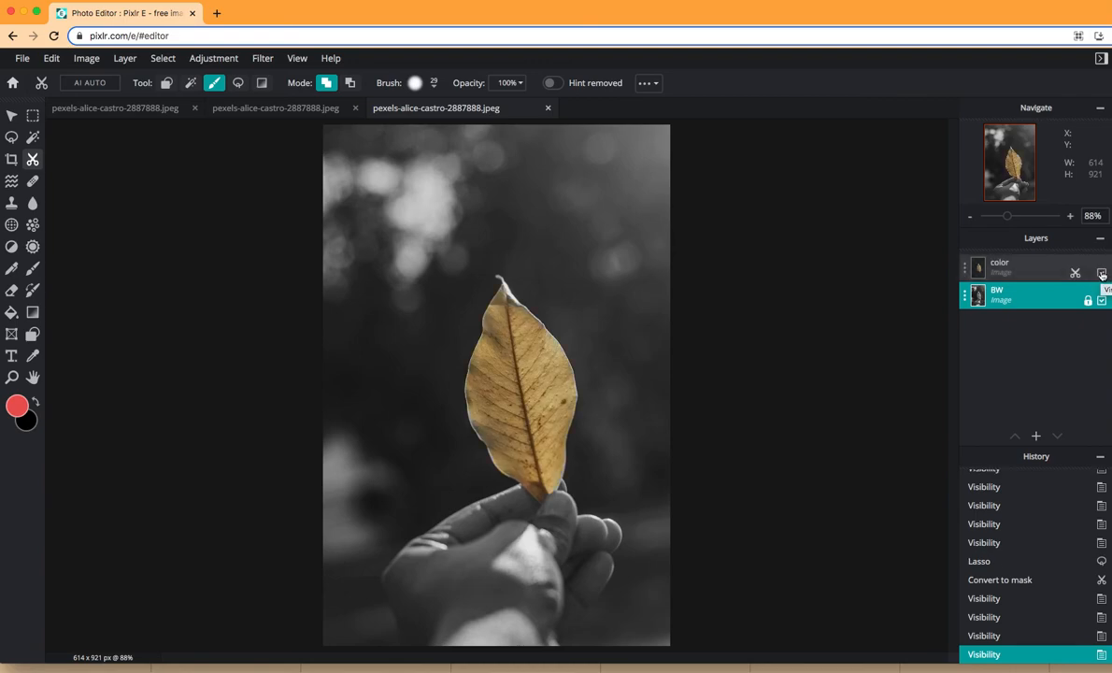
pyautogui.click(1004, 270)
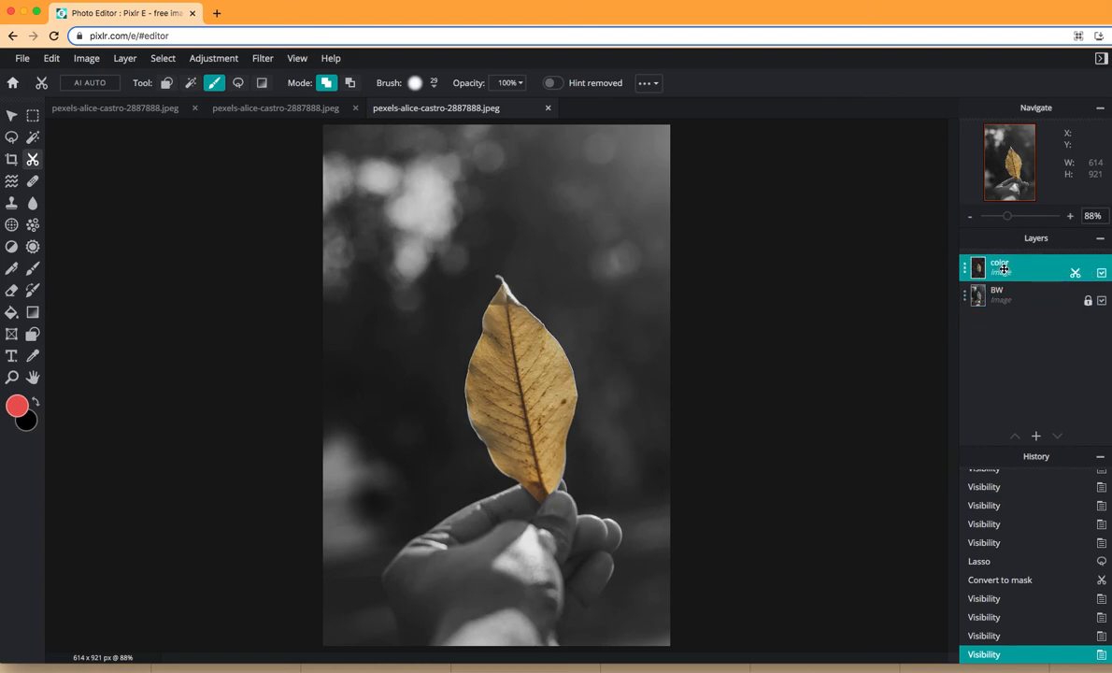
pyautogui.click(209, 59)
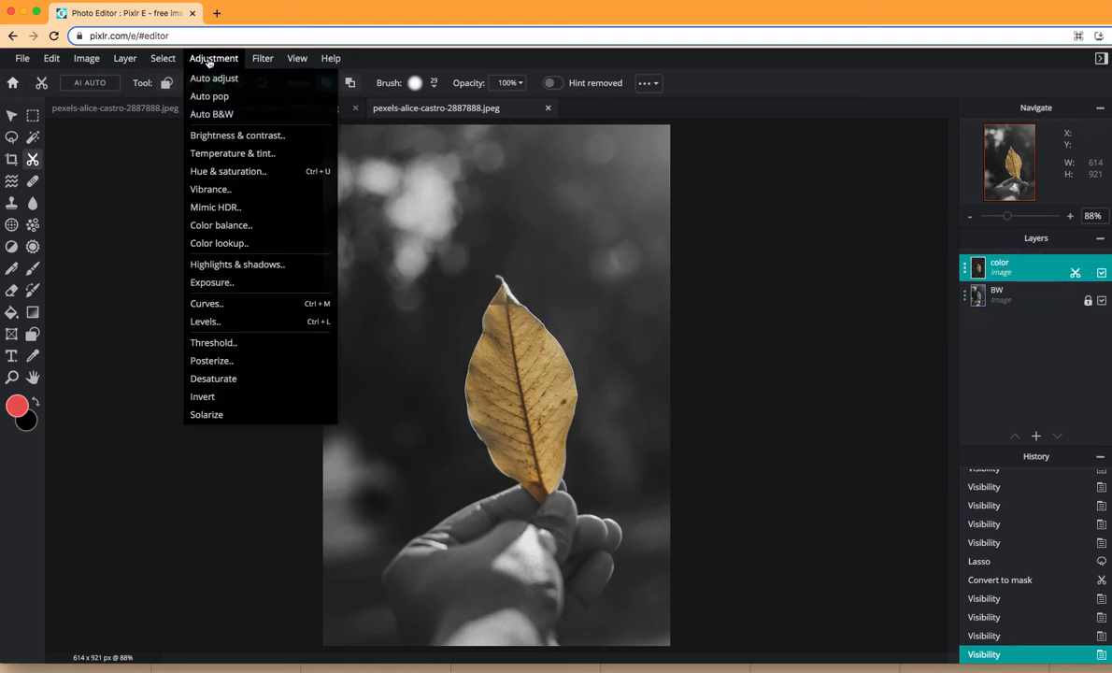
pyautogui.click(224, 171)
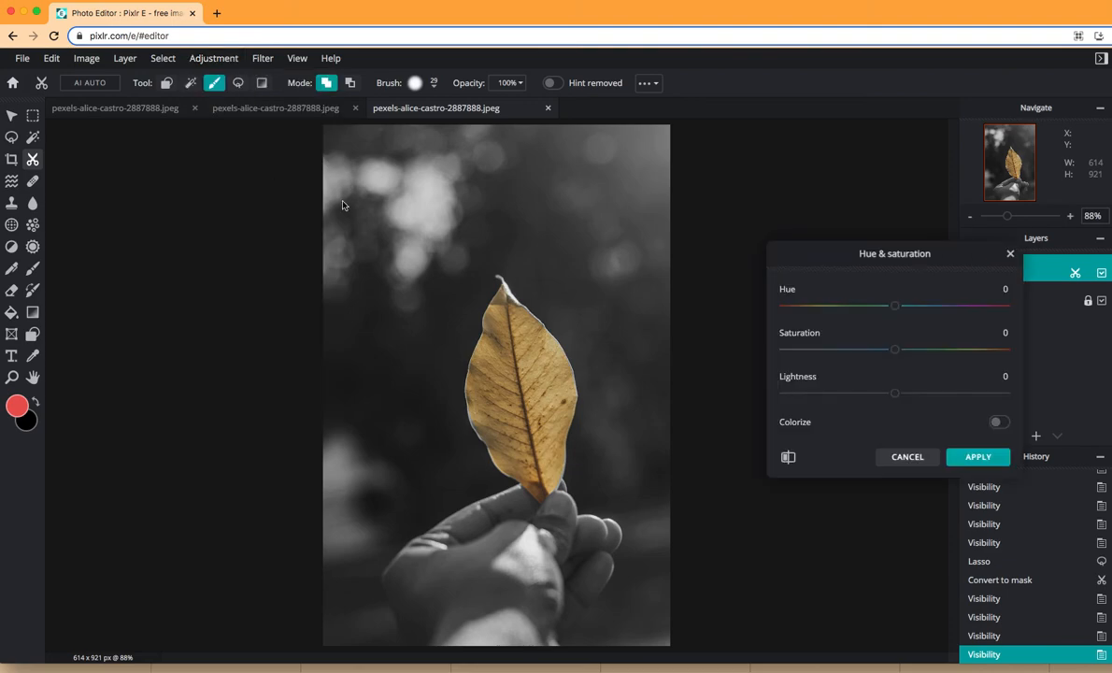
pyautogui.moveTo(893, 307)
pyautogui.mouseDown()
pyautogui.moveTo(786, 307)
pyautogui.moveTo(892, 306)
pyautogui.mouseUp()
pyautogui.moveTo(895, 349)
pyautogui.mouseDown()
pyautogui.moveTo(848, 348)
pyautogui.moveTo(1030, 353)
pyautogui.moveTo(916, 350)
pyautogui.mouseUp()
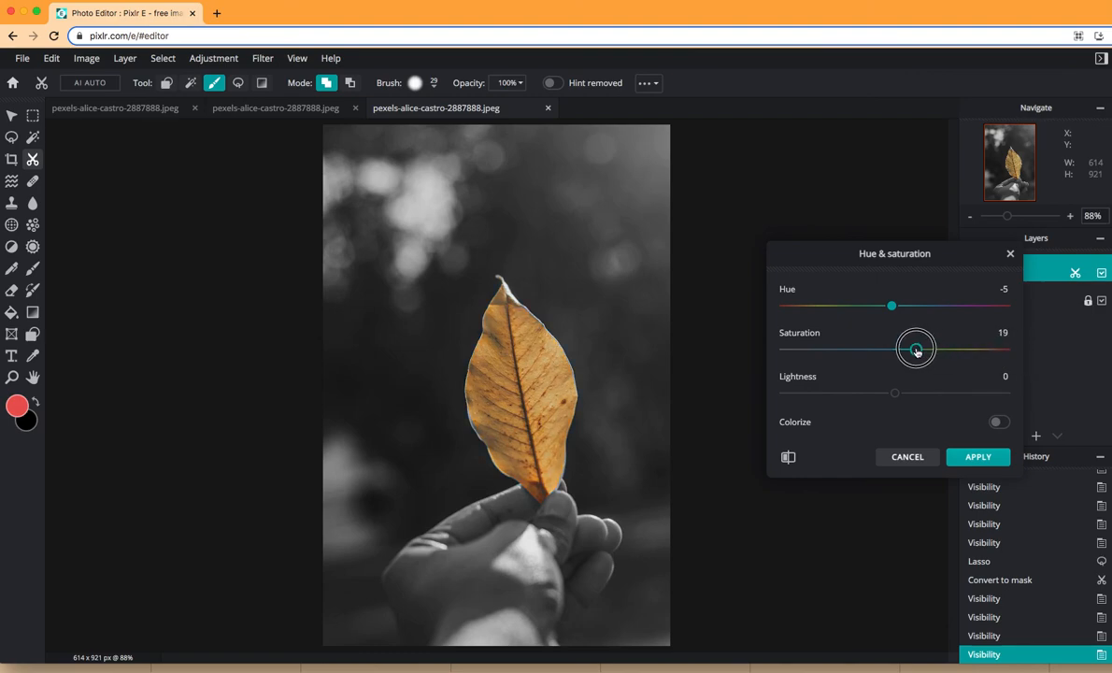
pyautogui.click(911, 454)
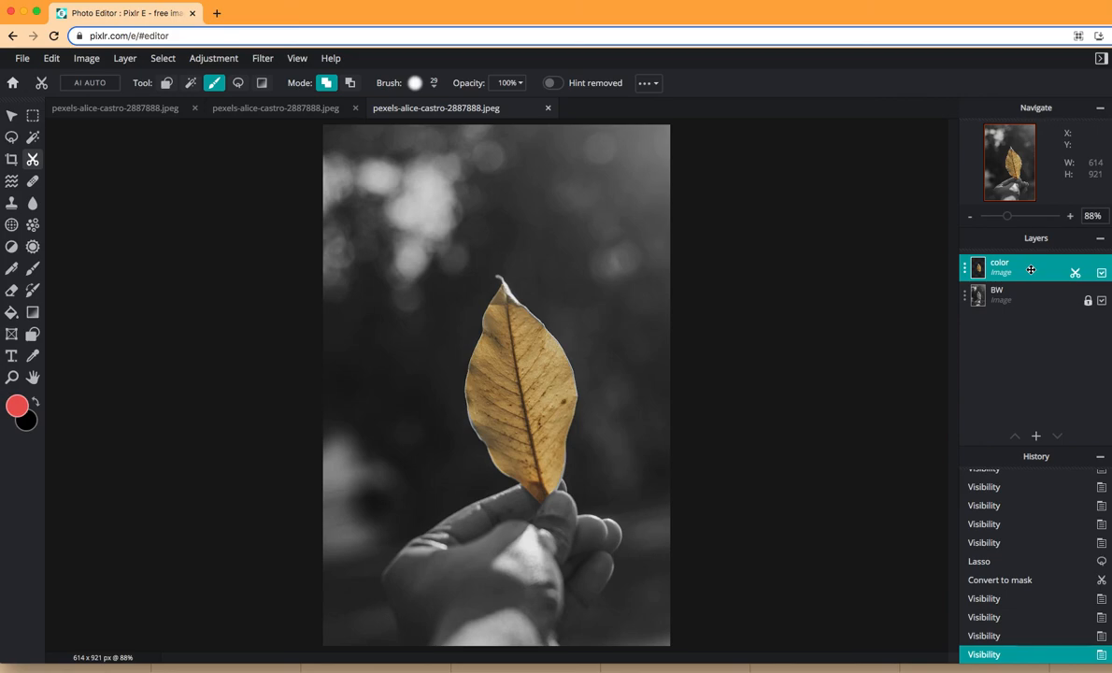
# Step: View the finished text poster in the other open document and return to the new leaf document
pyautogui.click(240, 111)
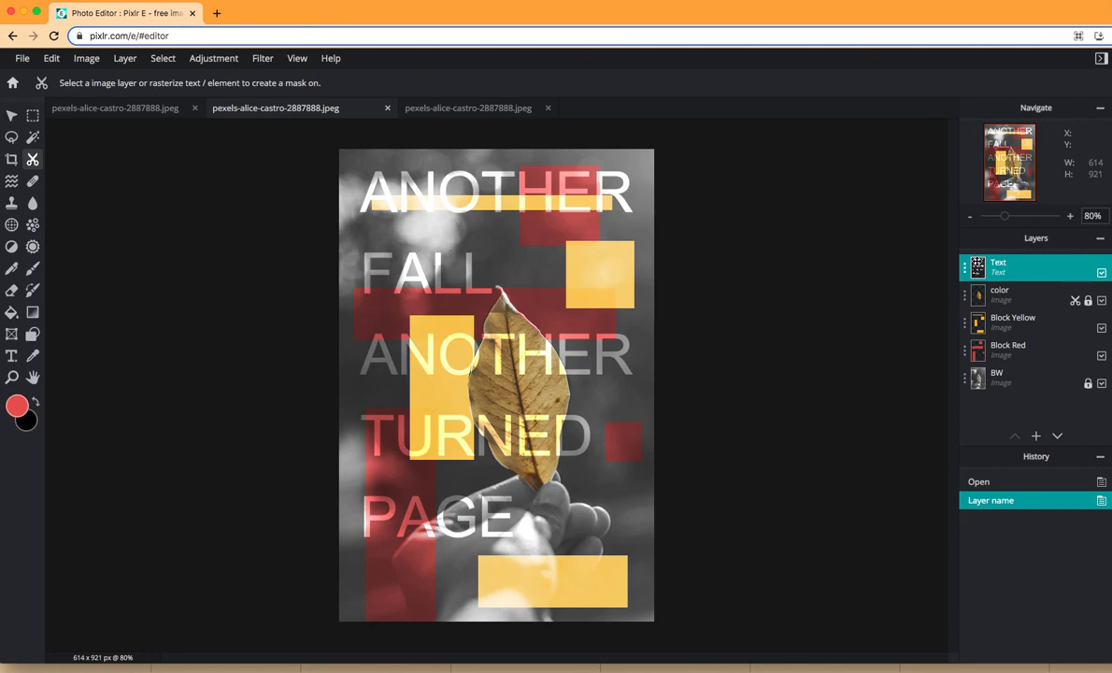
pyautogui.click(411, 107)
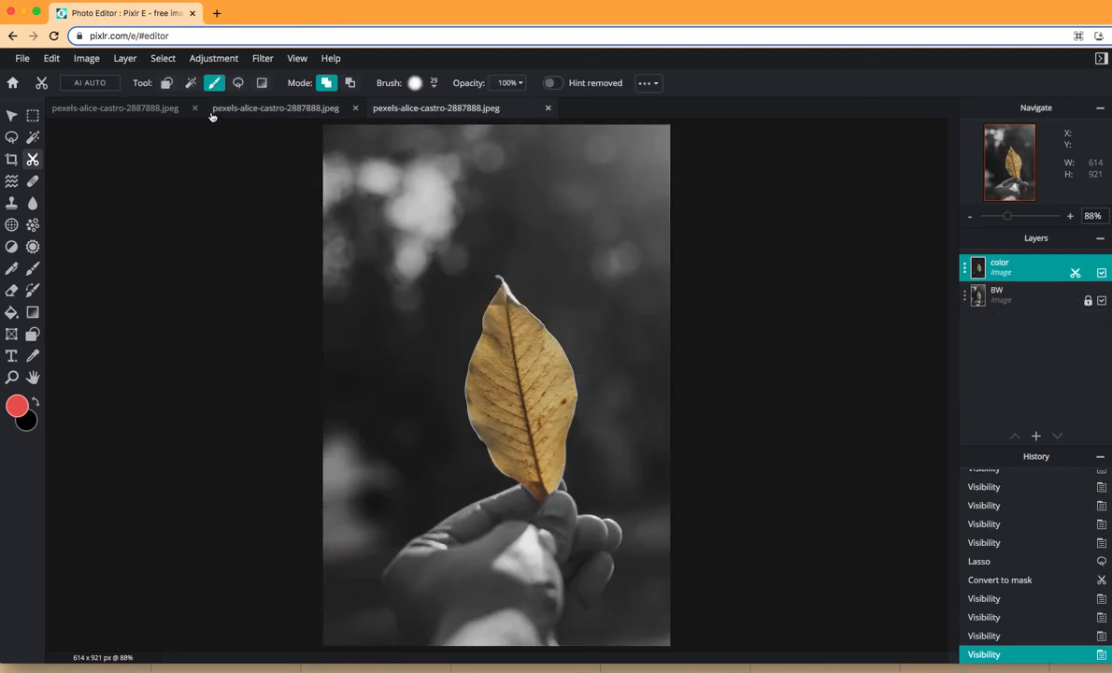